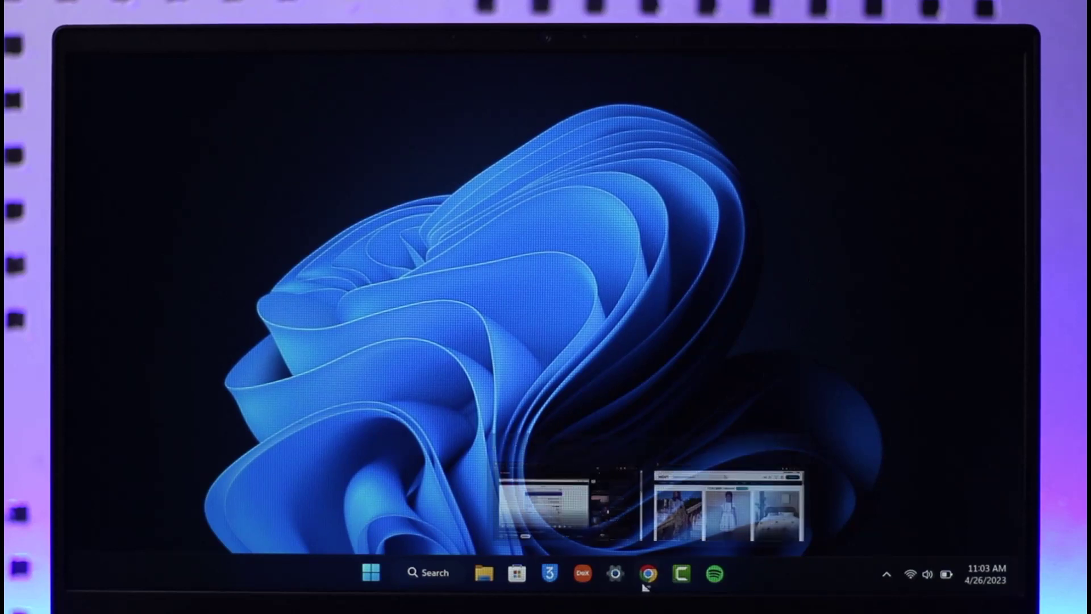
Switch to the Chrome window showing the Next Official Site homepage.
left_click(731, 518)
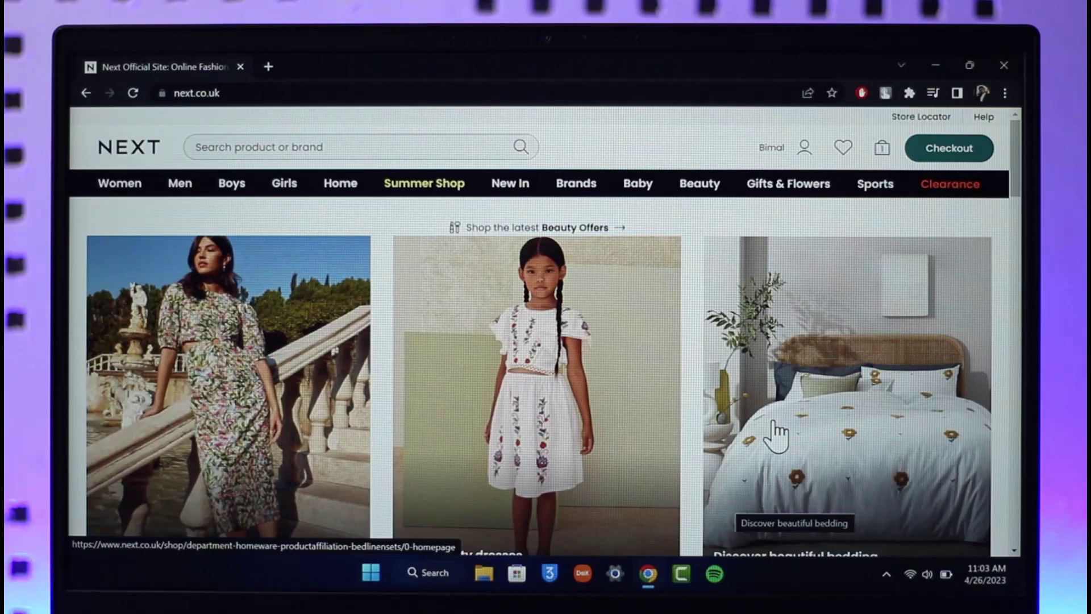
scroll(656, 303, "down", 3)
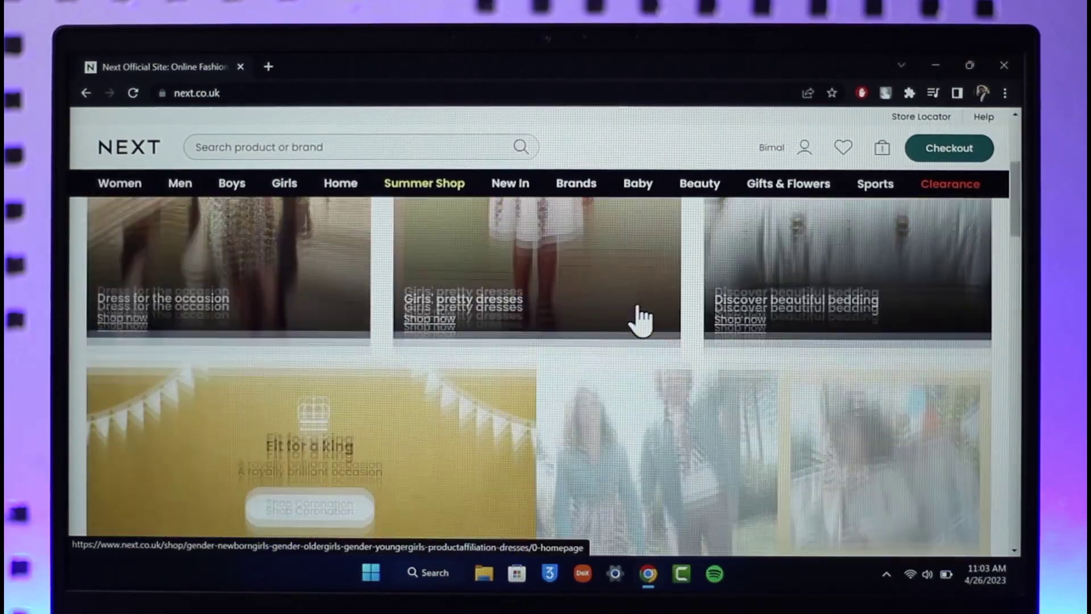
scroll(555, 341, "down", 5)
scroll(407, 401, "down", 2)
scroll(340, 401, "down", 3)
scroll(340, 400, "up", 3)
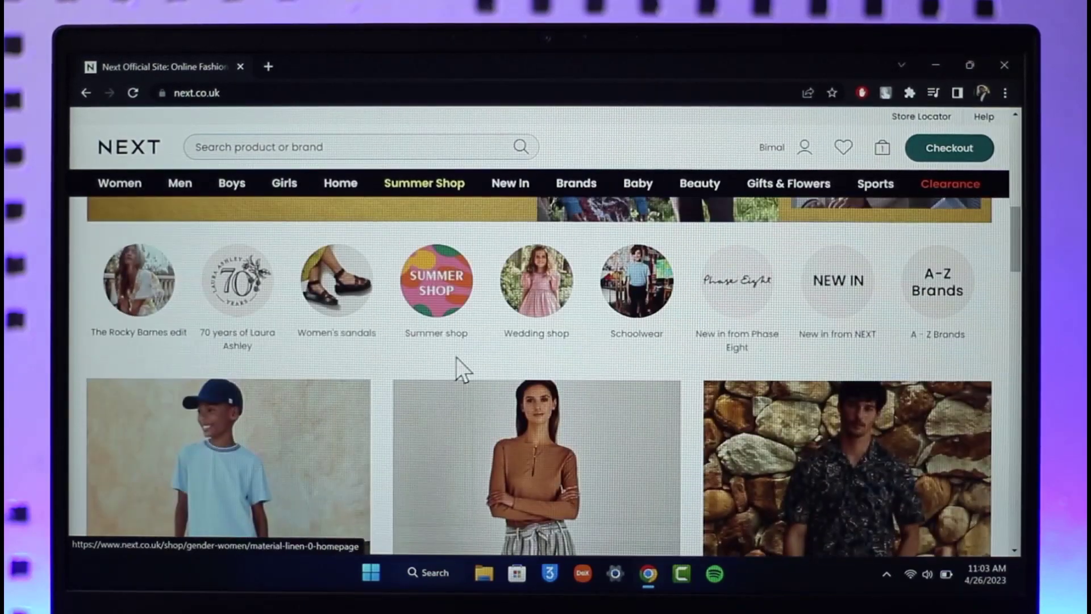
scroll(458, 366, "down", 3)
scroll(438, 385, "up", 3)
scroll(477, 376, "down", 2)
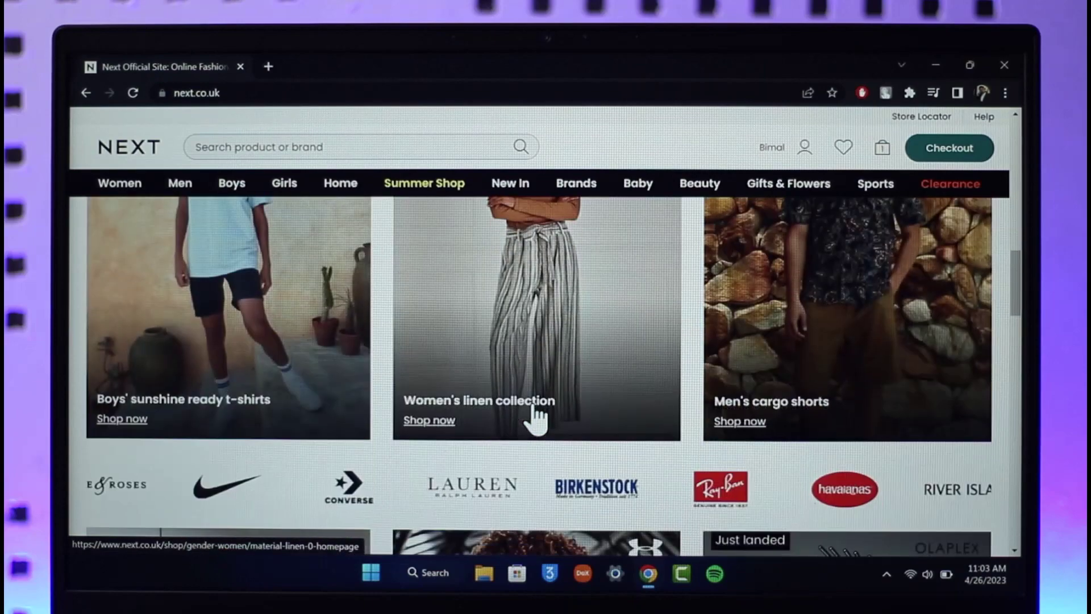
Open the Women's linen collection listing via its 'Shop now' tile.
left_click(443, 422)
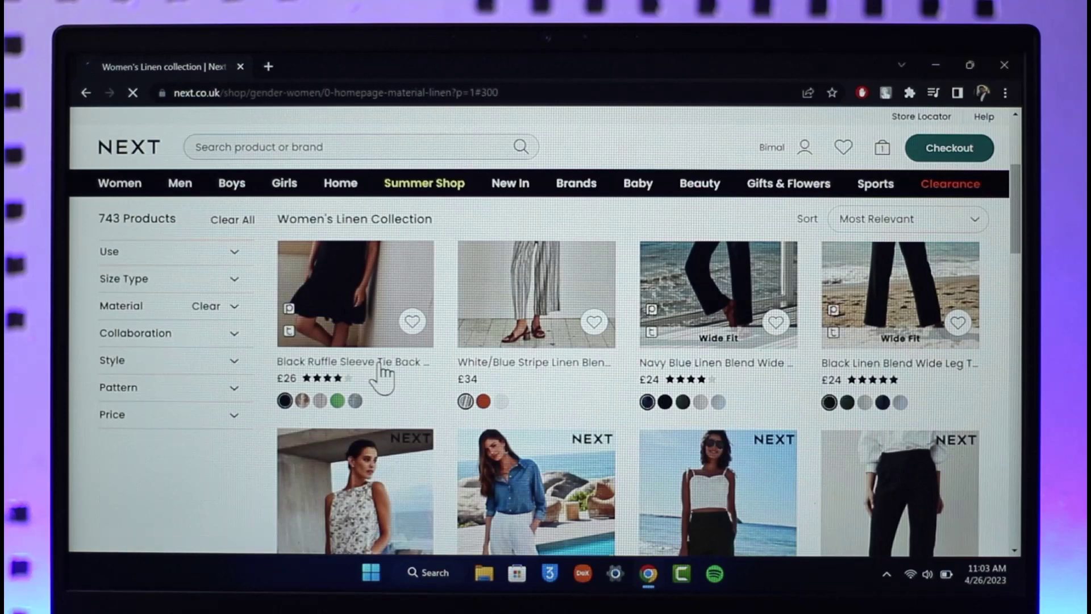
Open the black ruffle sleeve dress, then check out the £60.00 bag.
left_click(390, 361)
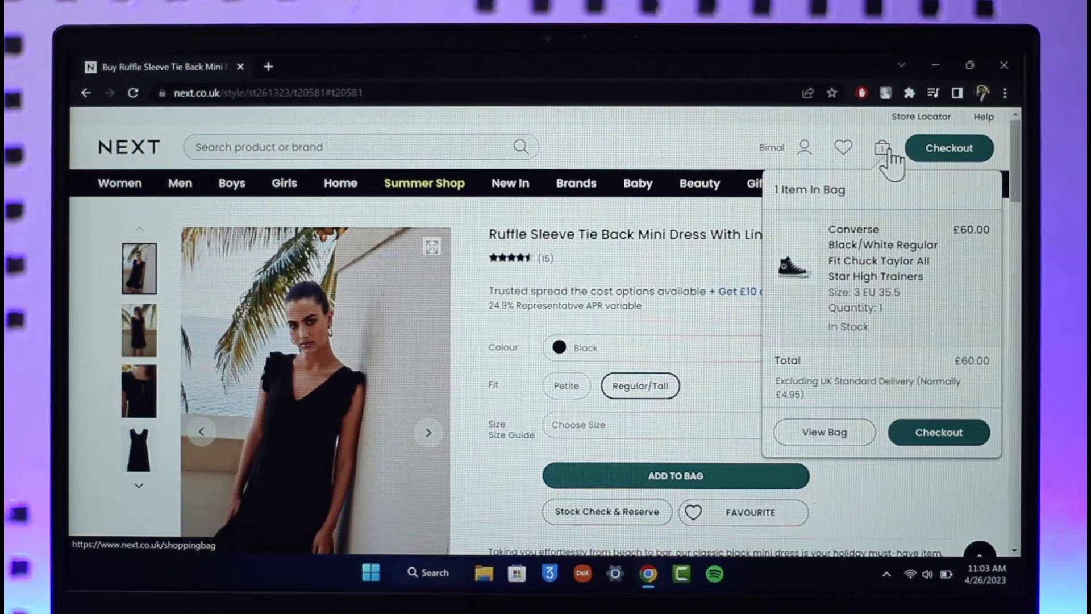
mouse_move(882, 147)
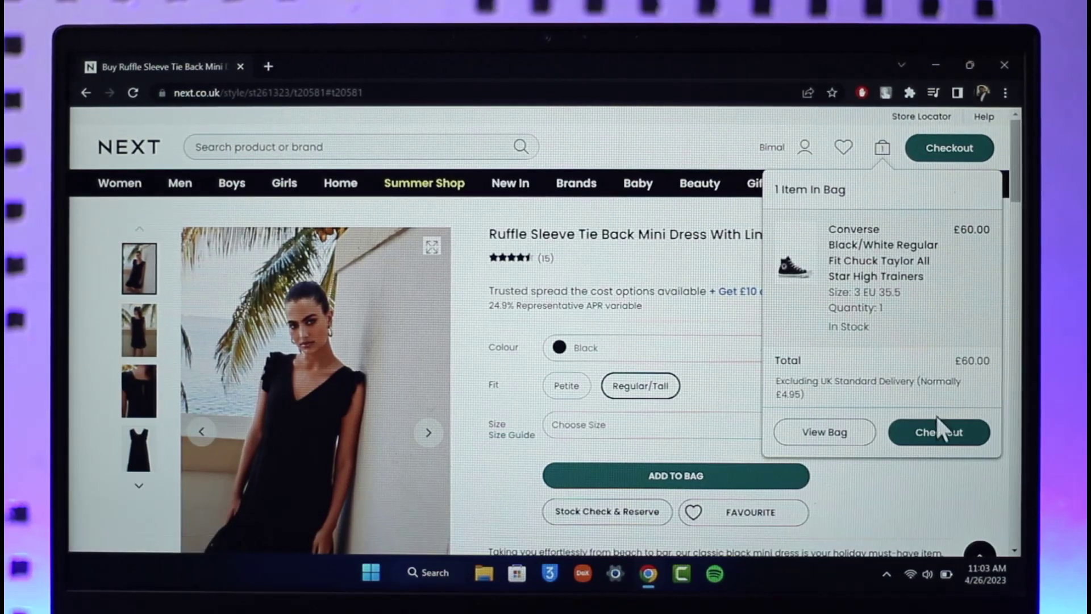
left_click(939, 431)
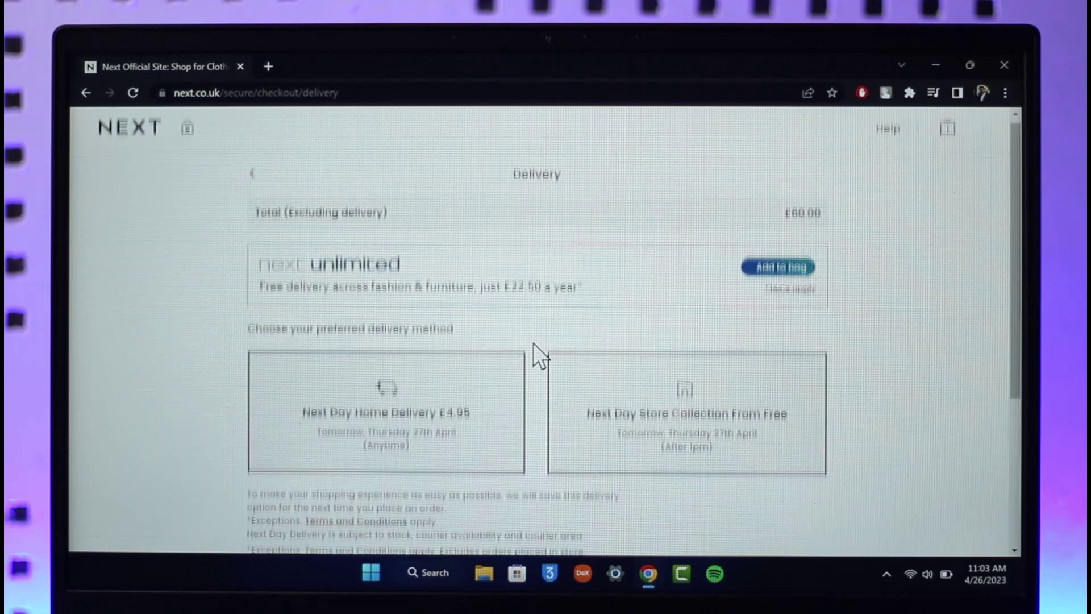
scroll(537, 349, "down", 3)
scroll(617, 435, "up", 1)
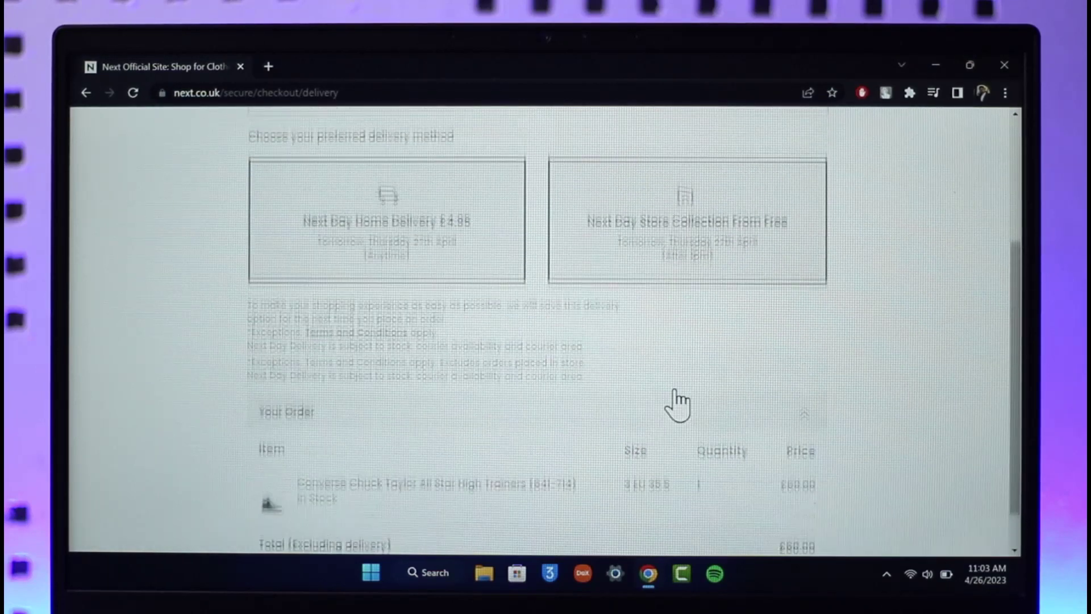
Select free Next Day Store Collection and continue to payment.
left_click(683, 288)
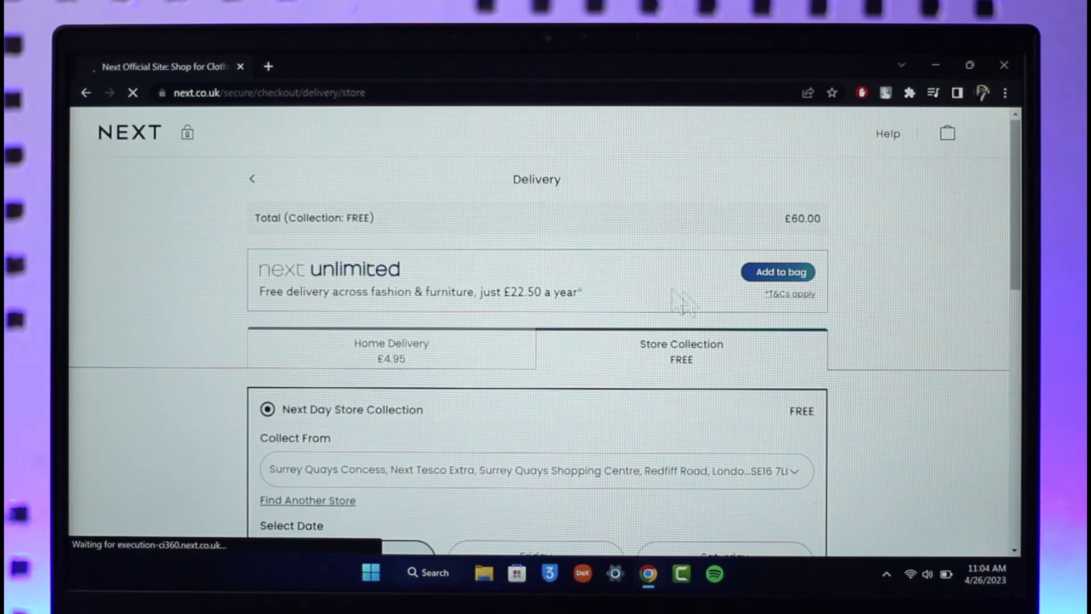
scroll(922, 346, "down", 5)
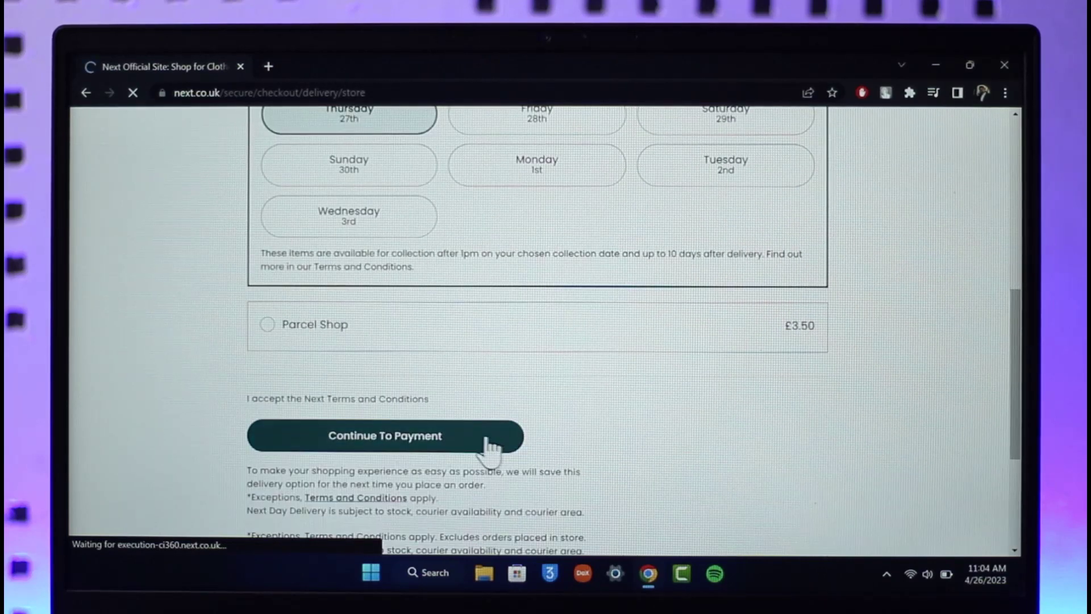
left_click(437, 450)
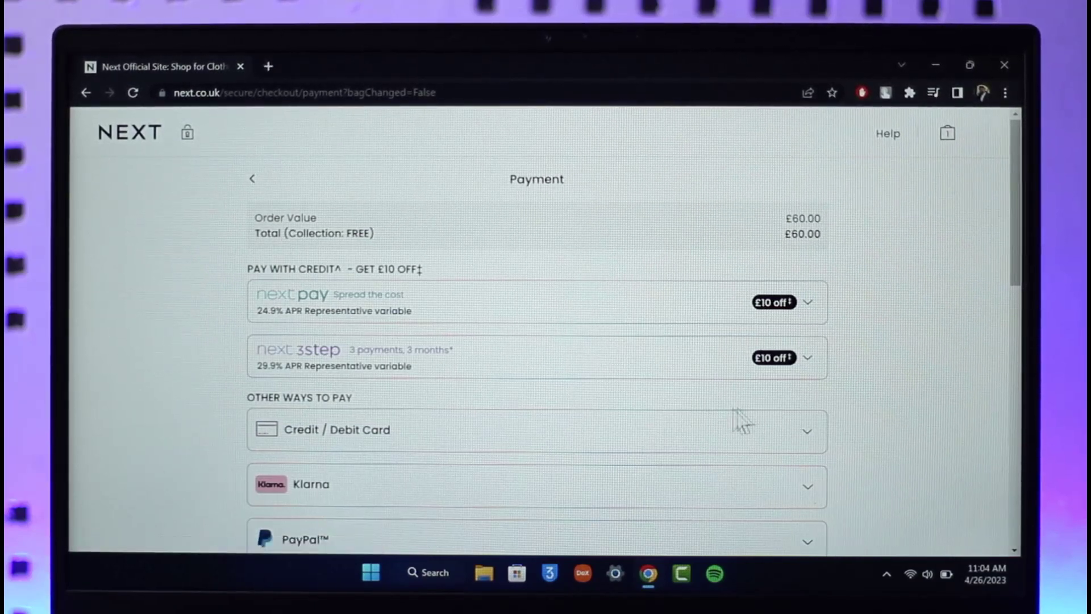
scroll(682, 402, "down", 2)
scroll(631, 439, "down", 3)
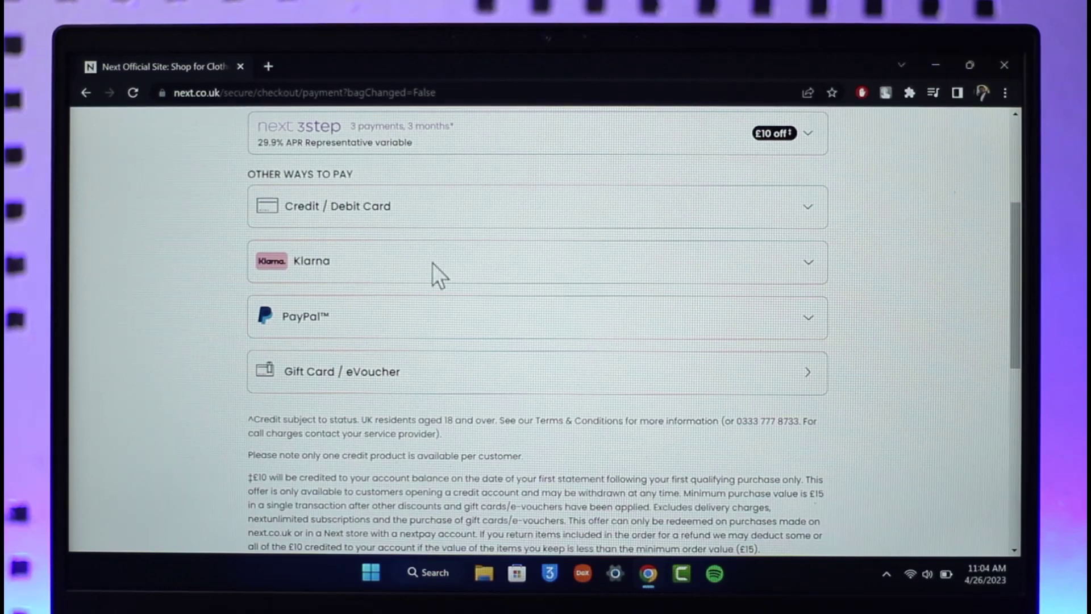
Choose Gift Card / eVoucher as the payment method for the £60.00 order.
left_click(707, 376)
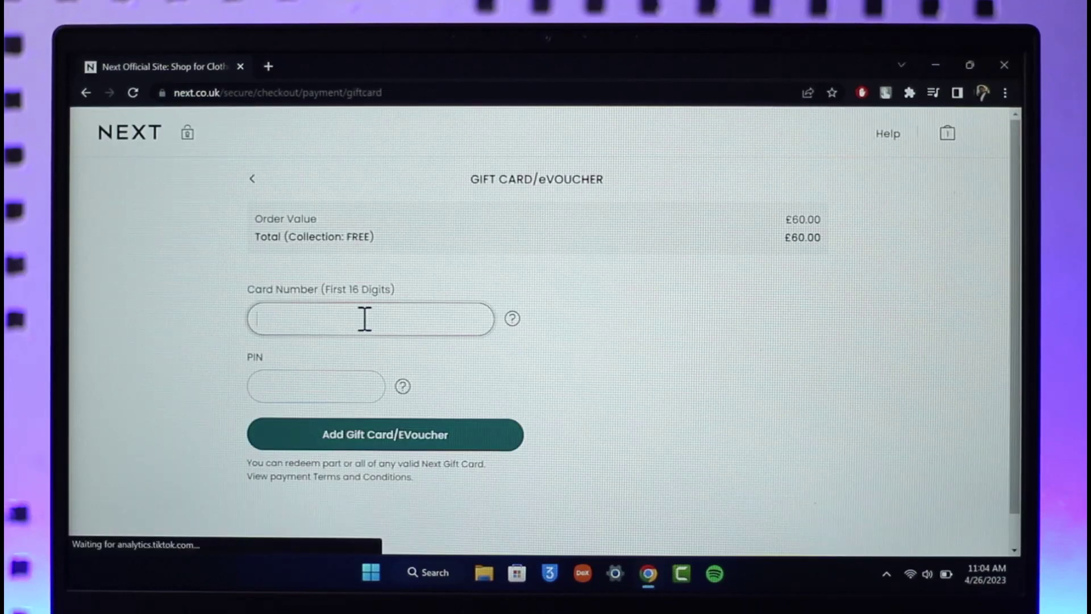
left_click(362, 318)
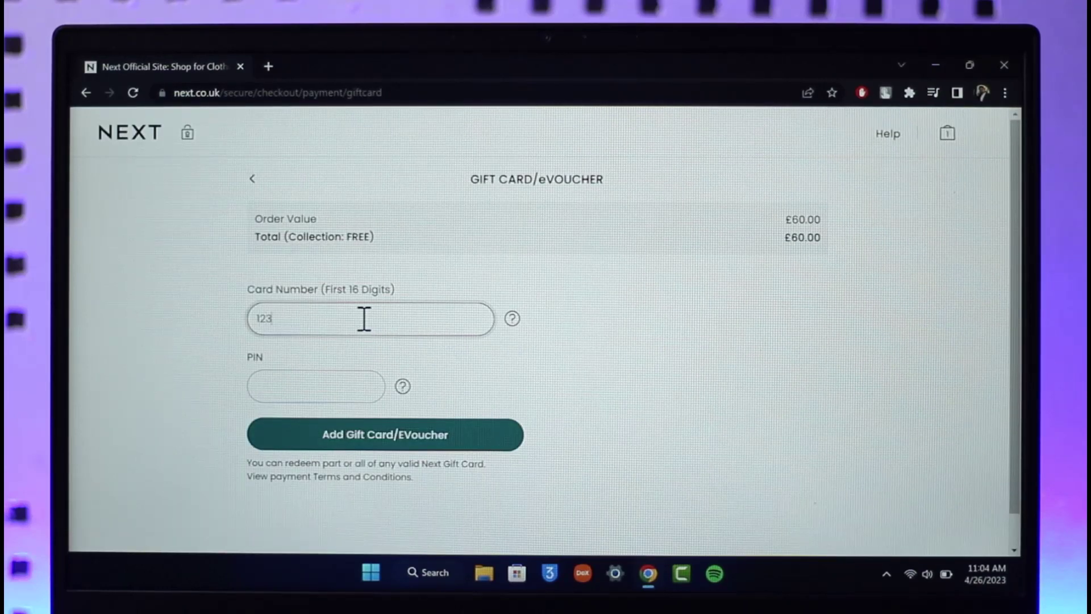
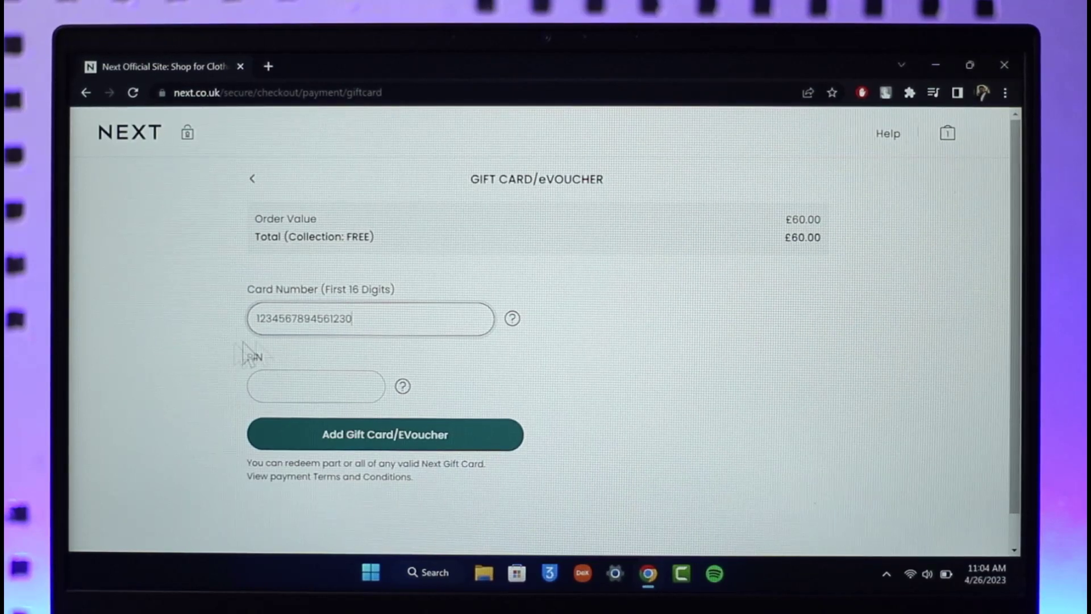
left_click(322, 375)
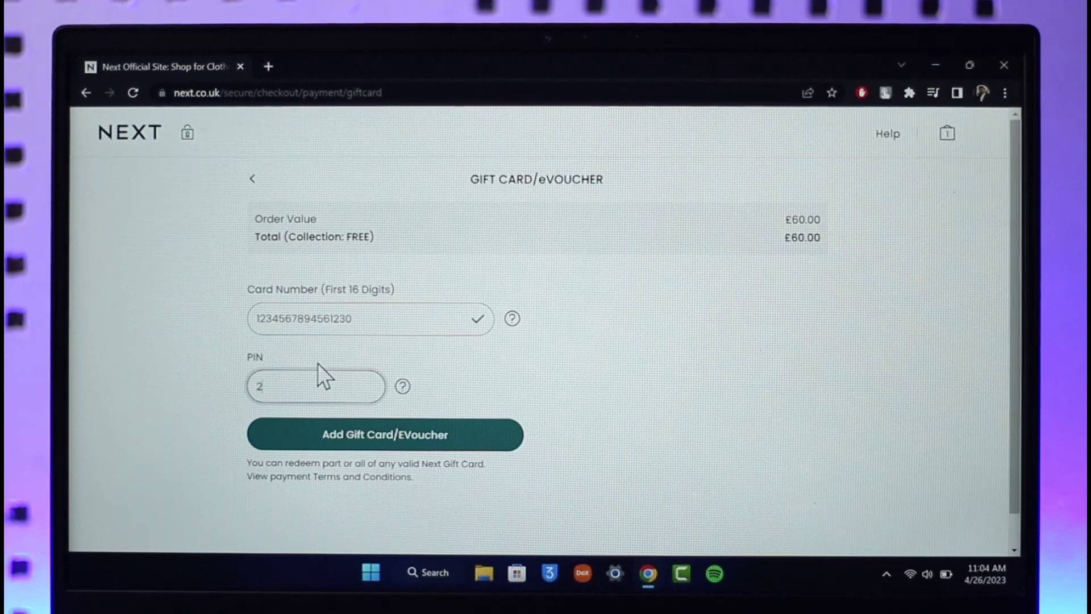
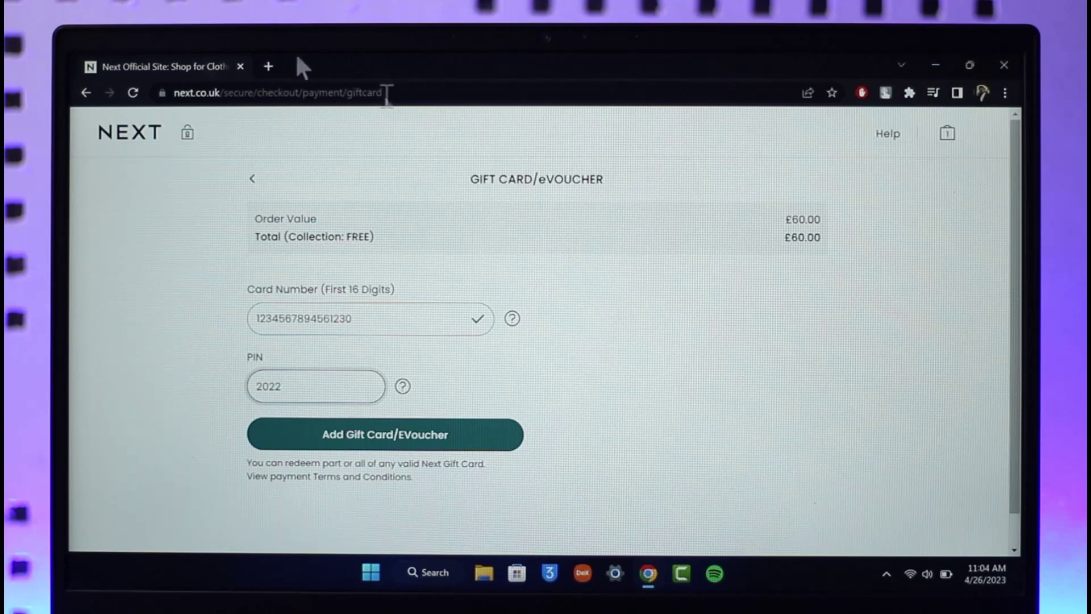
Go back to the Payment page, then return to the Next homepage via the logo.
left_click(253, 180)
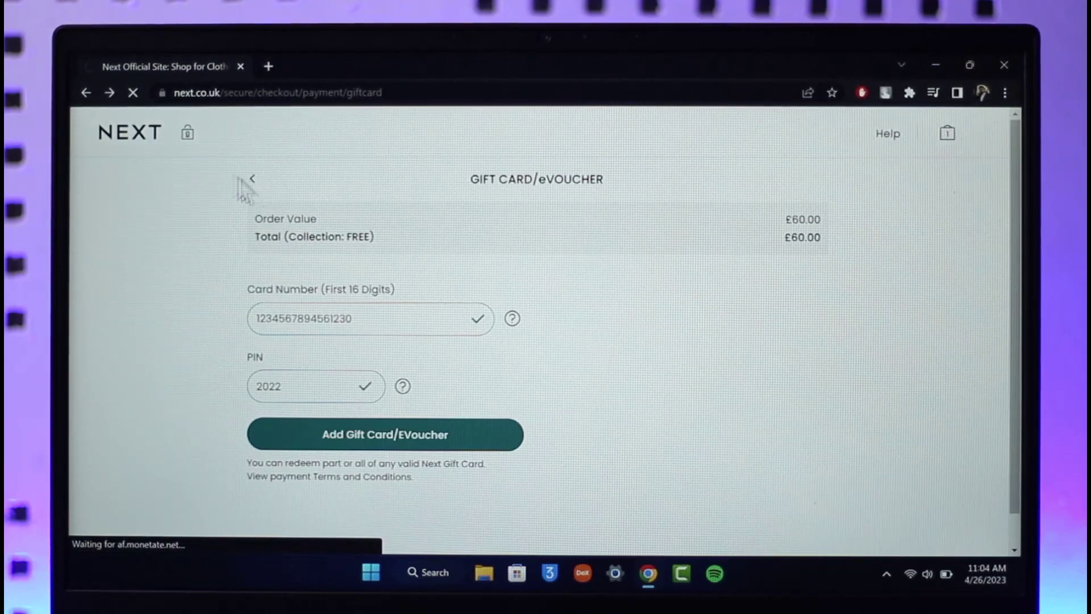
scroll(187, 256, "up", 3)
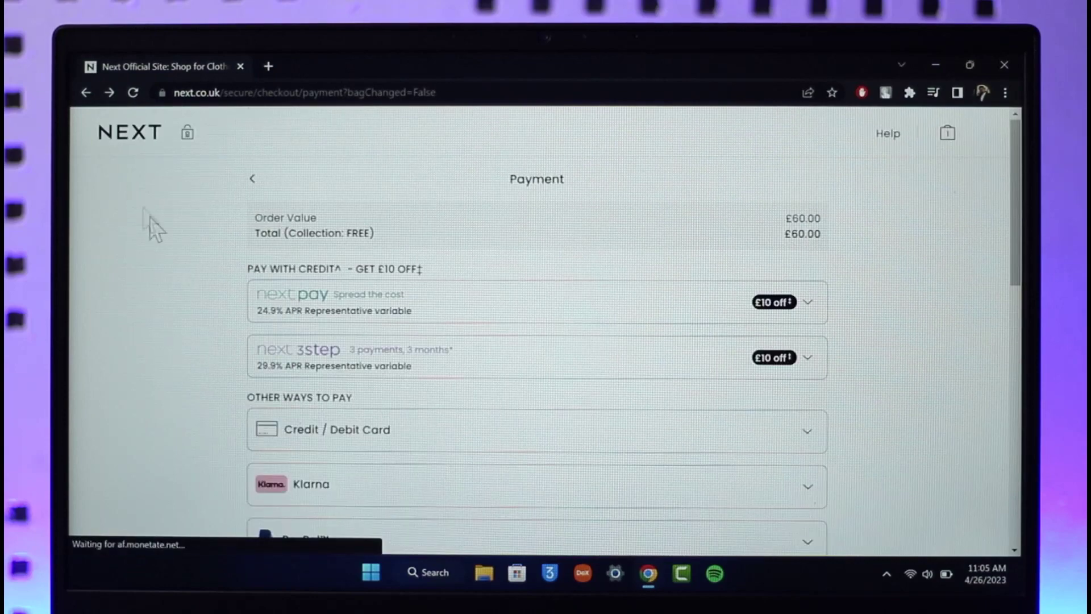
left_click(126, 135)
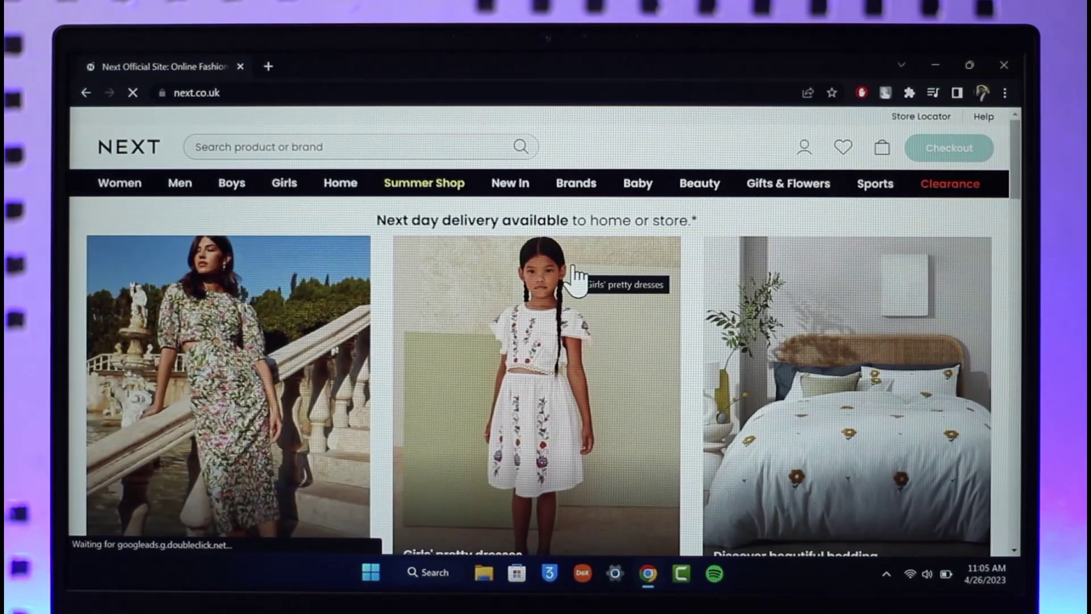
scroll(816, 288, "down", 5)
scroll(959, 334, "down", 5)
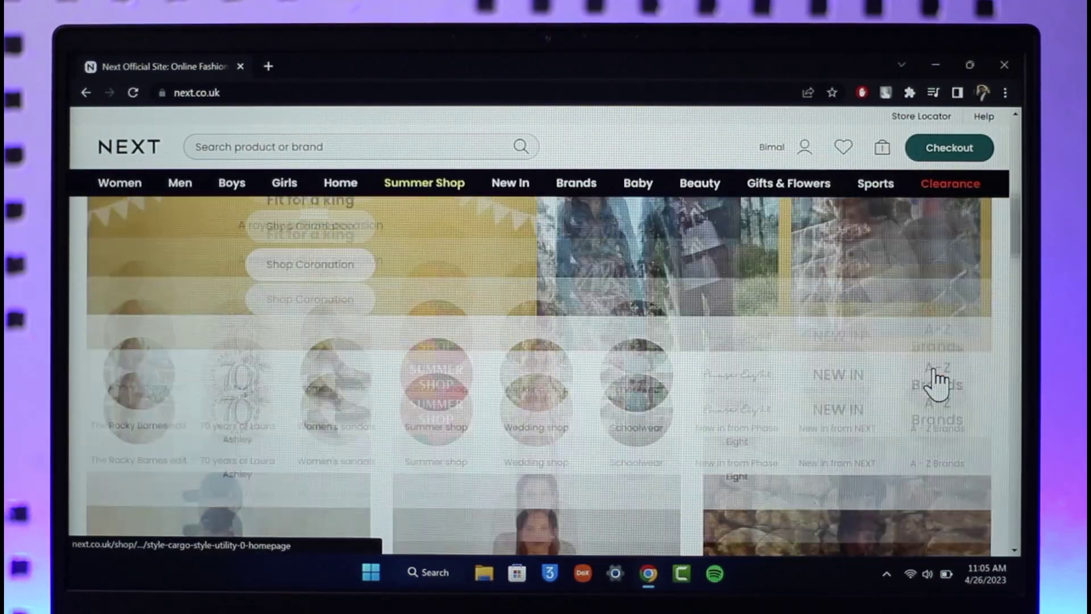
scroll(938, 382, "up", 5)
scroll(950, 378, "down", 4)
scroll(952, 378, "down", 5)
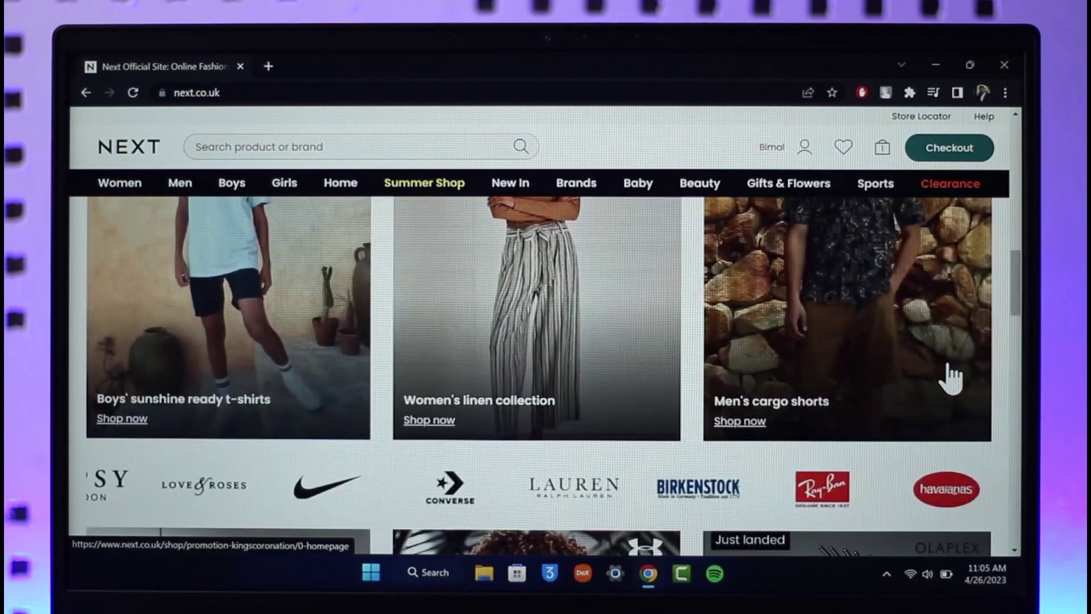
scroll(952, 378, "up", 5)
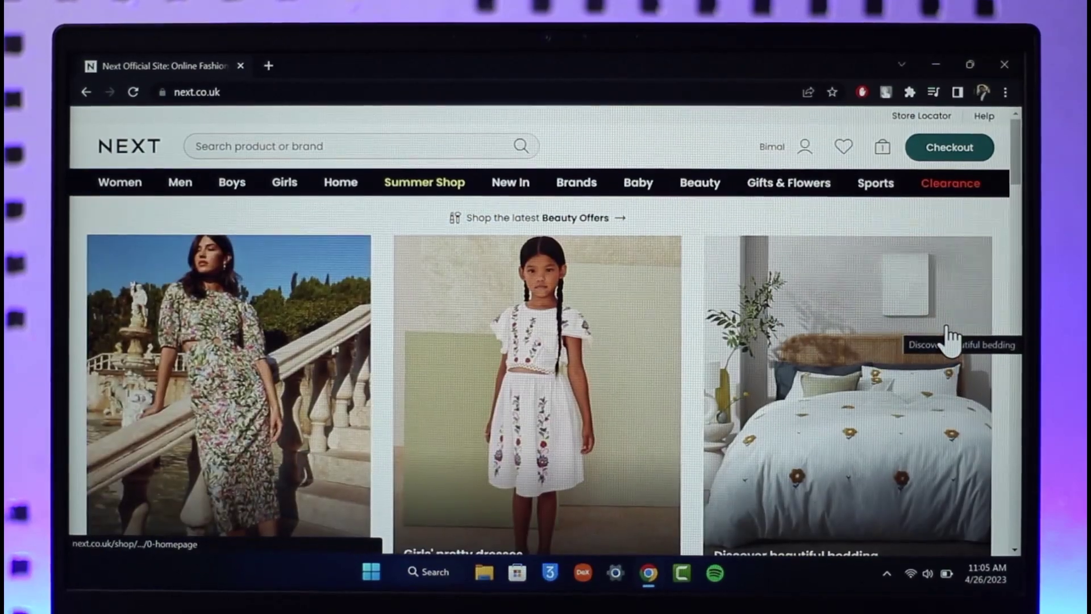